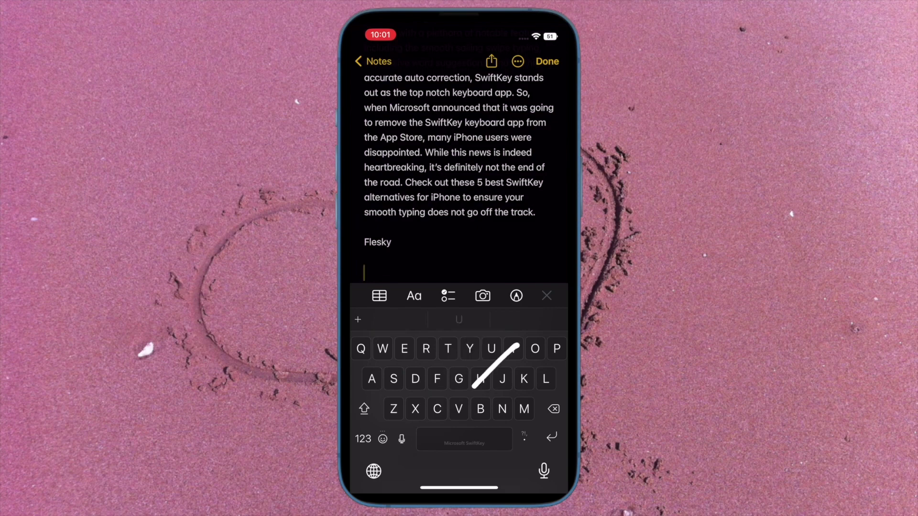
Swipe-type 'How cool is it? Big fan of SwiftKey. Wow, such a cool is so it is.'.
{"action": "type", "text": "How "}
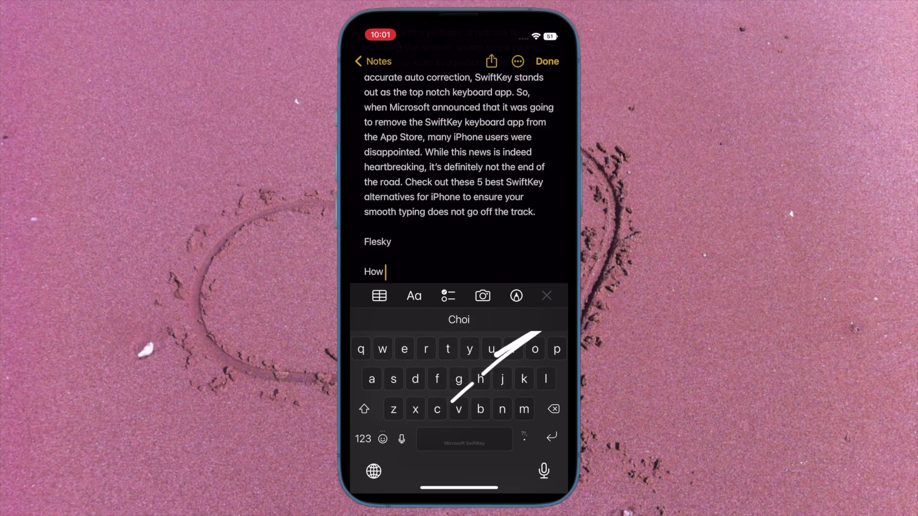
{"action": "type", "text": "cool is"}
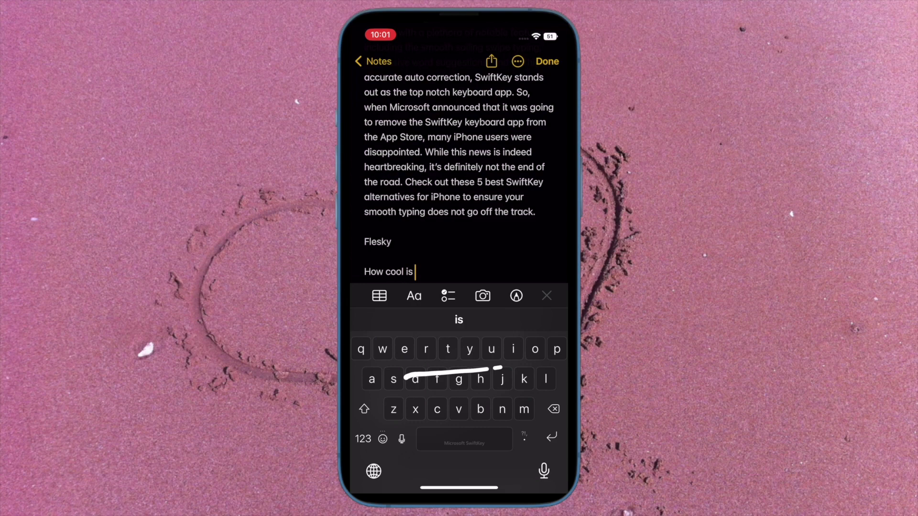
{"action": "type", "text": " it"}
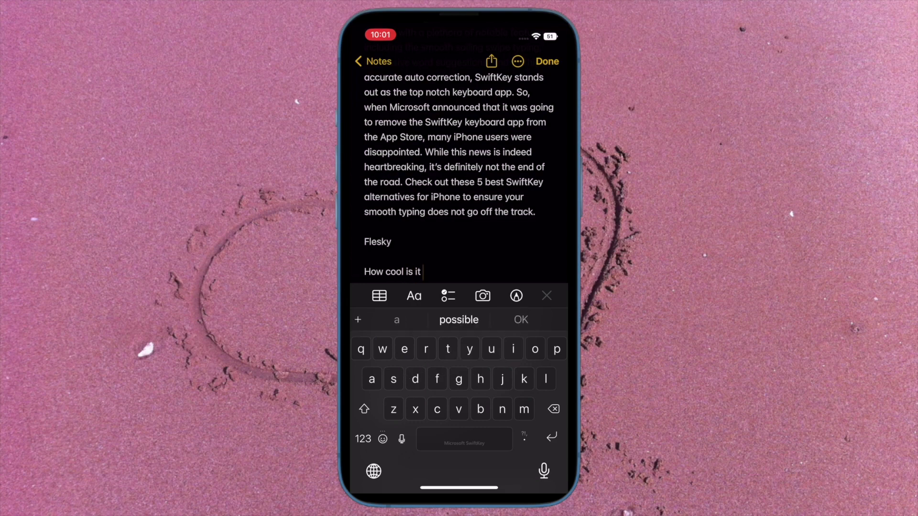
{"action": "left_click", "coordinate": [363, 439]}
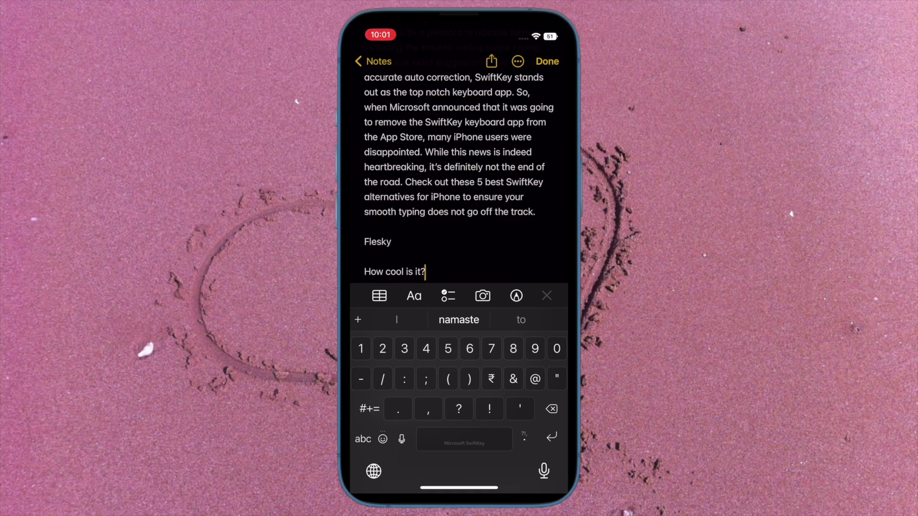
{"action": "left_click", "coordinate": [363, 438]}
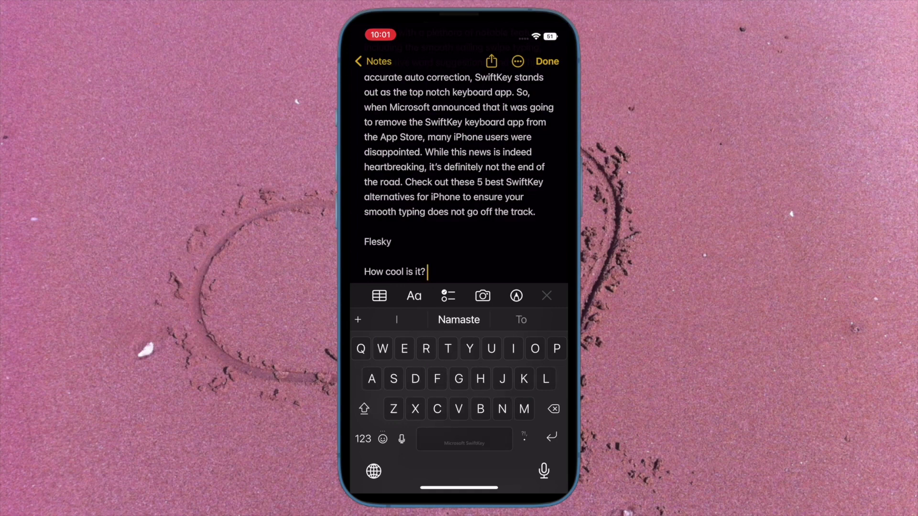
{"action": "type", "text": " Big"}
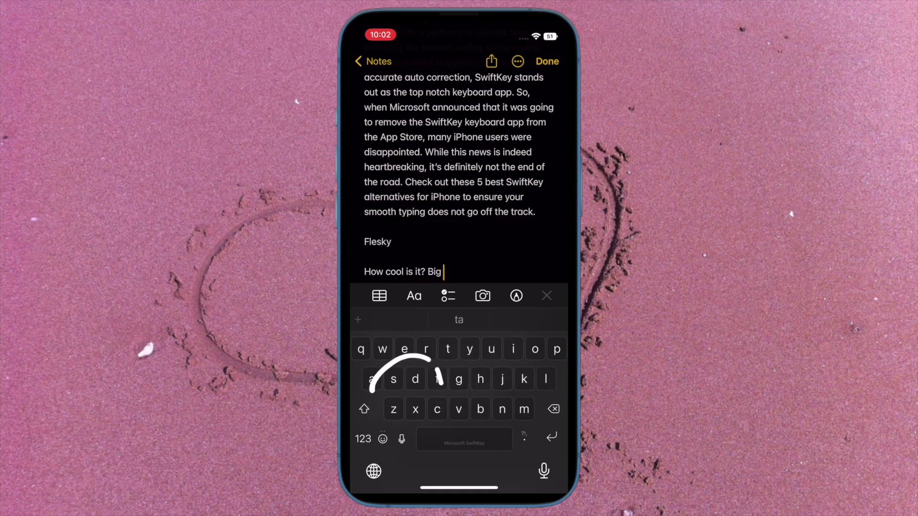
{"action": "type", "text": " fan of"}
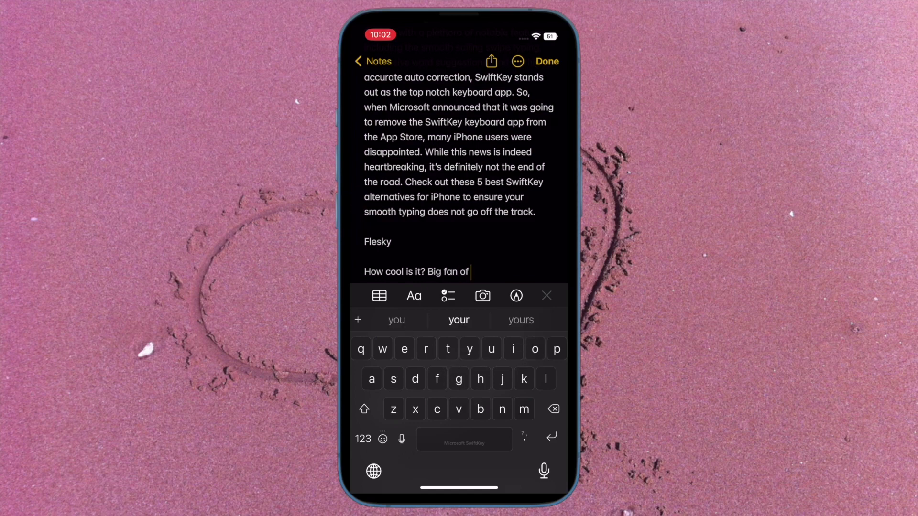
{"action": "left_click_drag", "start_coordinate": [393, 378], "coordinate": [450, 343]}
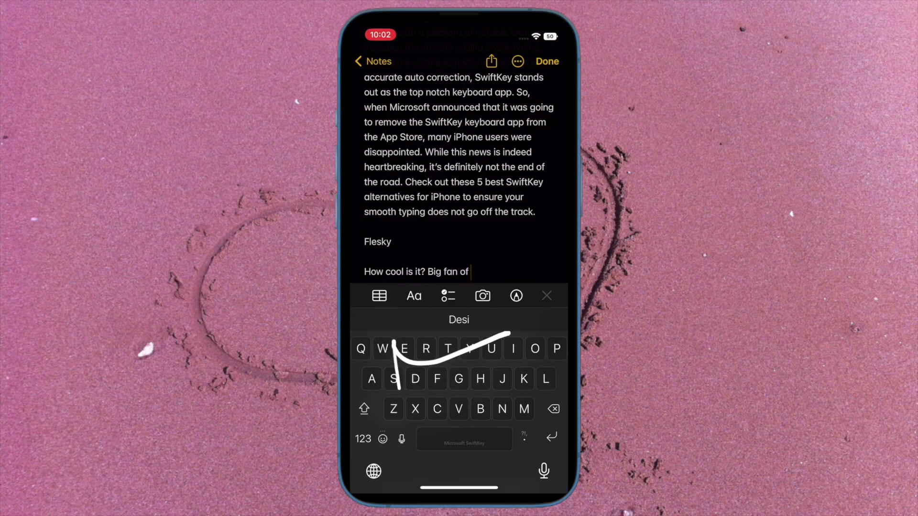
{"action": "type", "text": "Swift"}
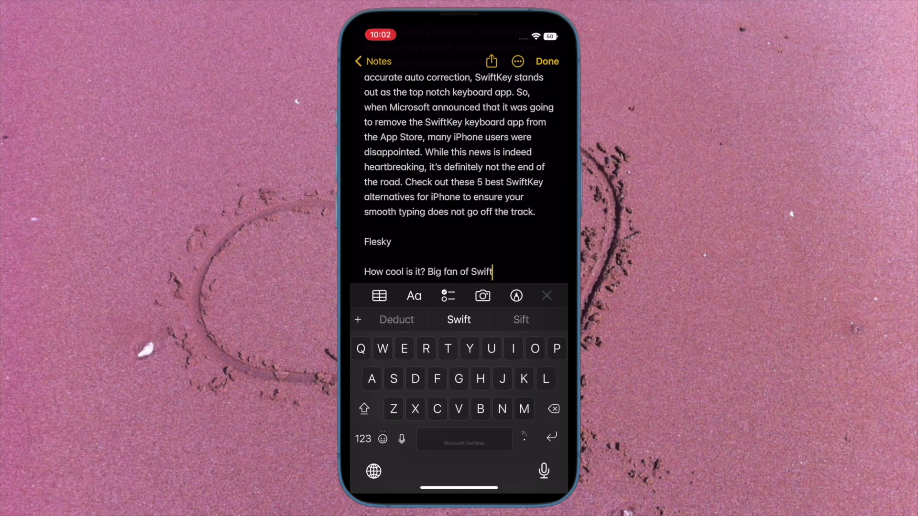
{"action": "type", "text": "Key"}
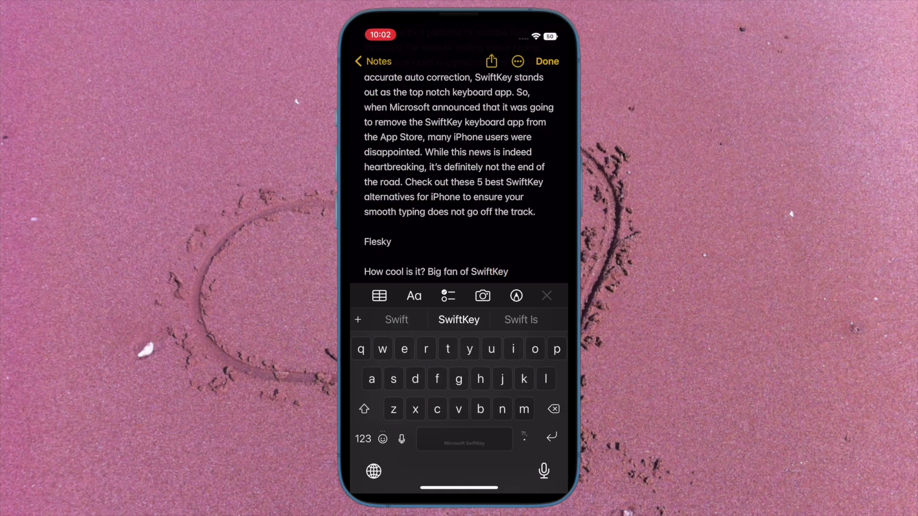
{"action": "type", "text": "."}
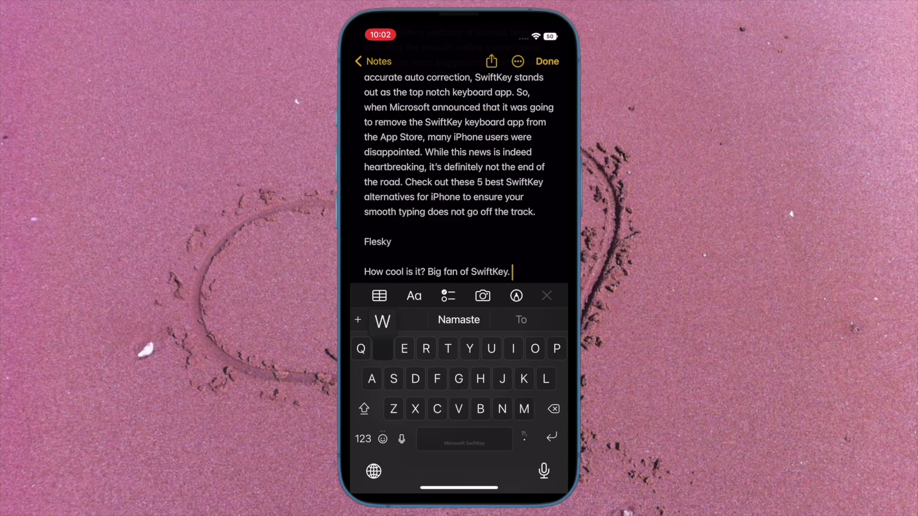
{"action": "type", "text": " Wow"}
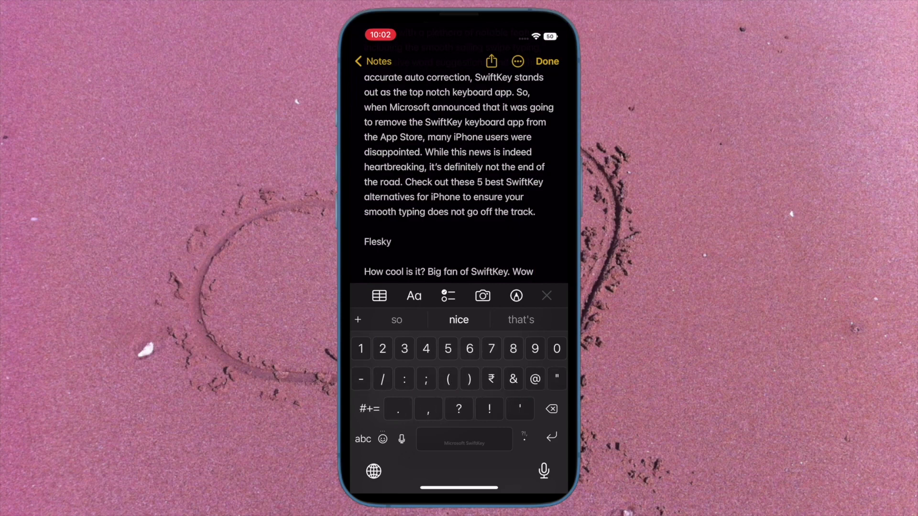
{"action": "type", "text": ","}
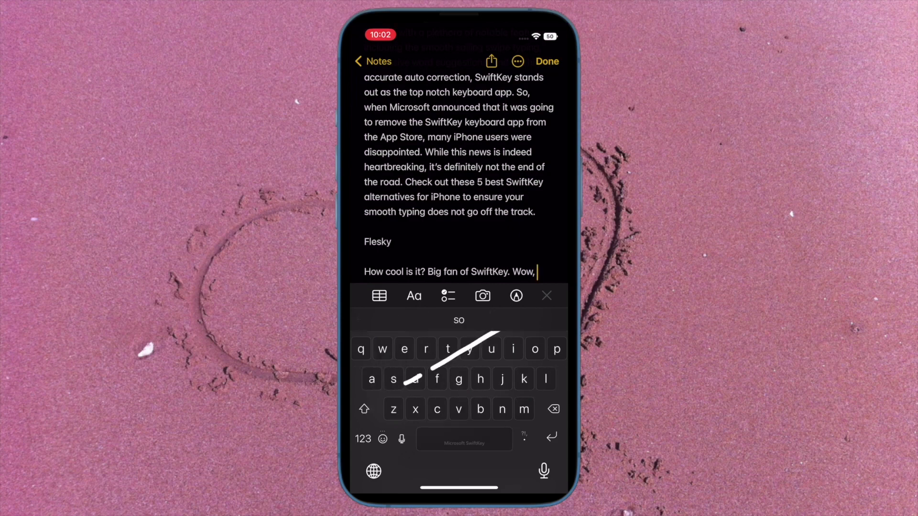
{"action": "type", "text": " such a"}
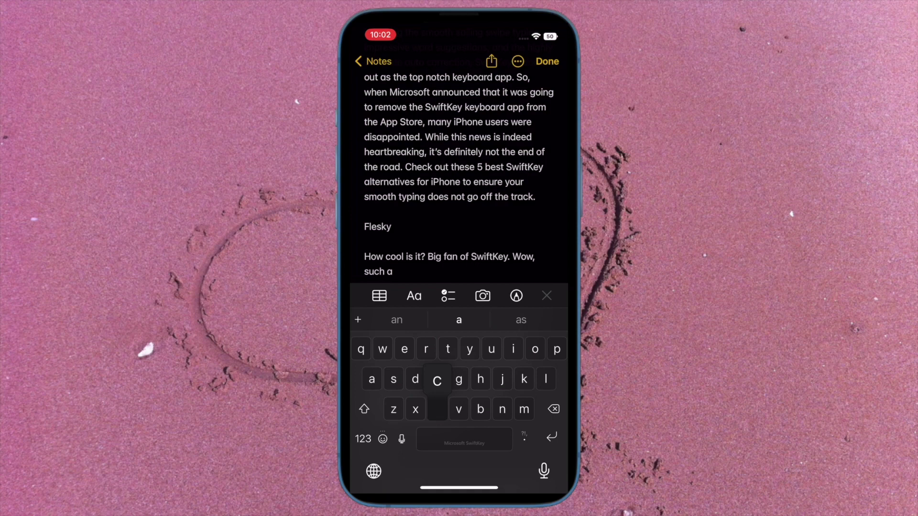
{"action": "type", "text": " cool"}
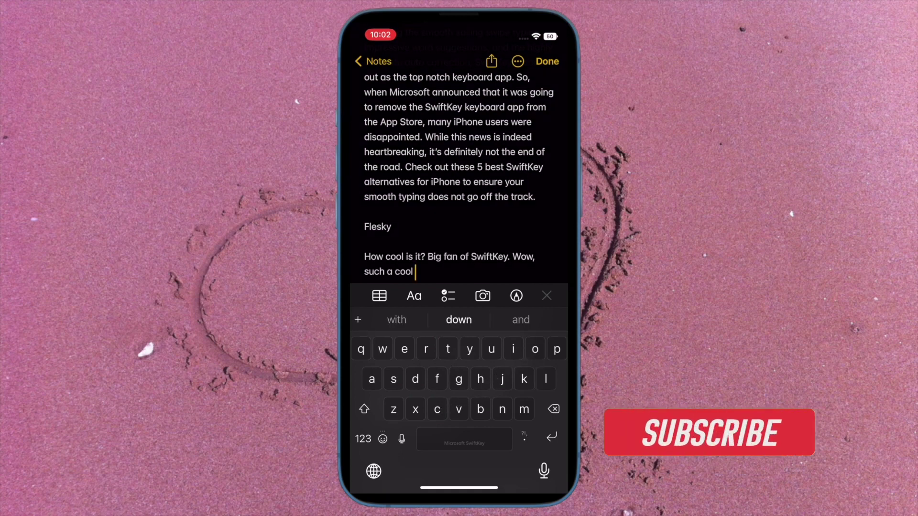
{"action": "type", "text": " is"}
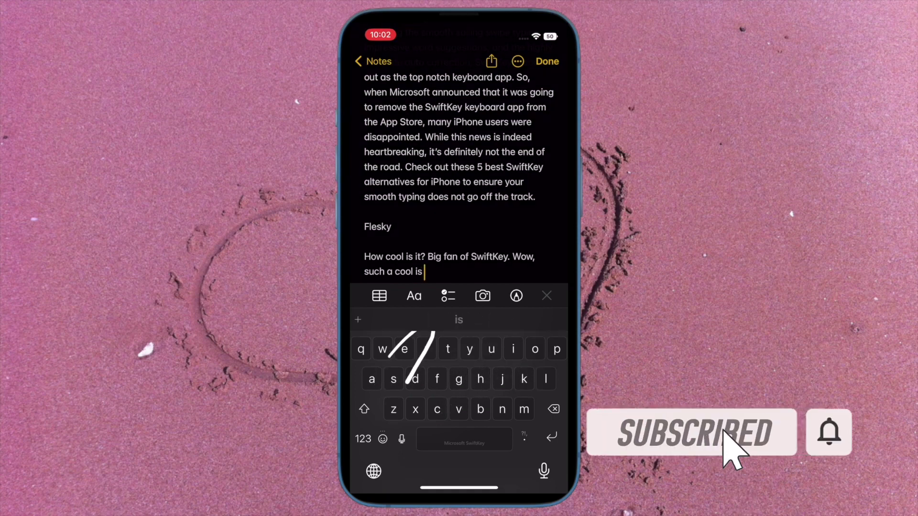
{"action": "type", "text": " so it"}
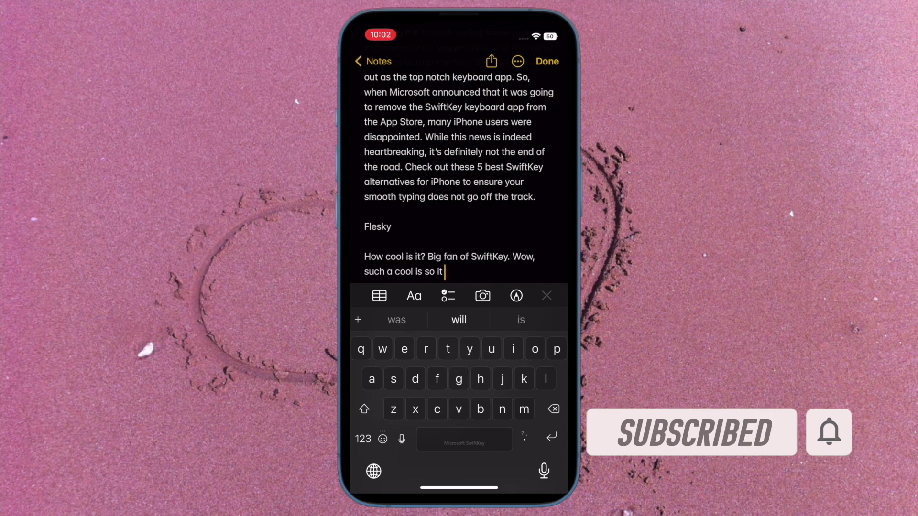
{"action": "type", "text": " is."}
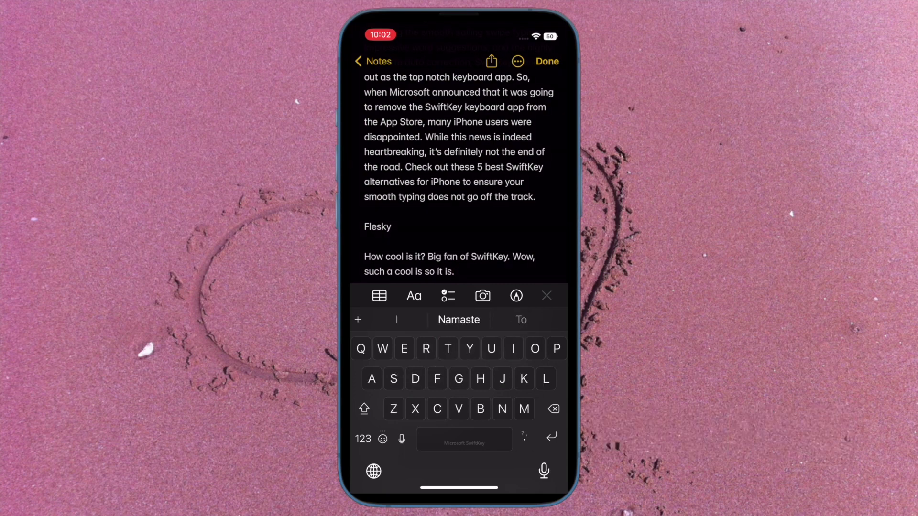
Switch to the Fleksy keyboard, end the sentence with a period, and start a new paragraph.
{"action": "left_click_drag", "start_coordinate": [491, 394], "coordinate": [399, 361]}
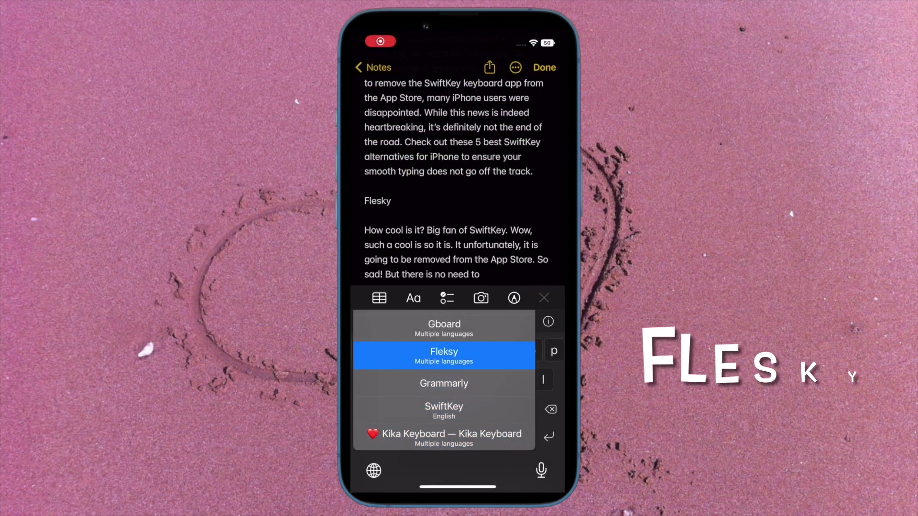
{"action": "left_click", "coordinate": [444, 355]}
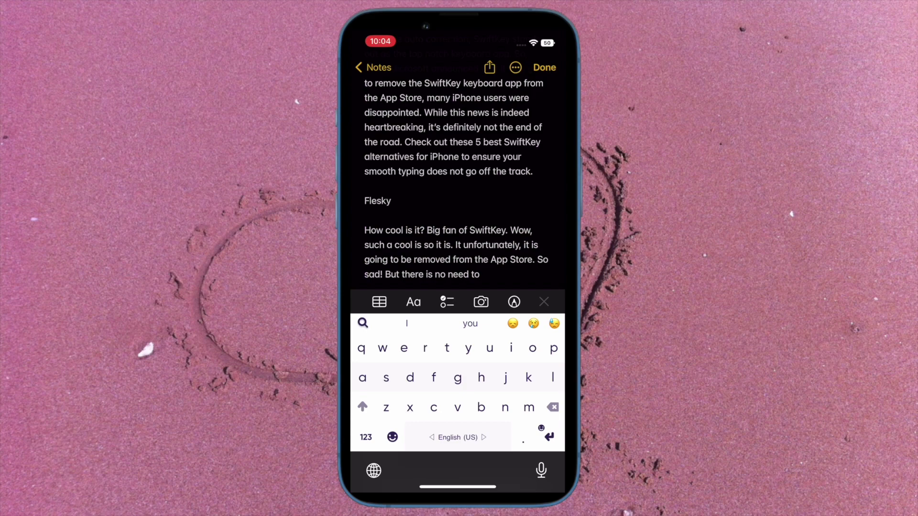
{"action": "type", "text": "."}
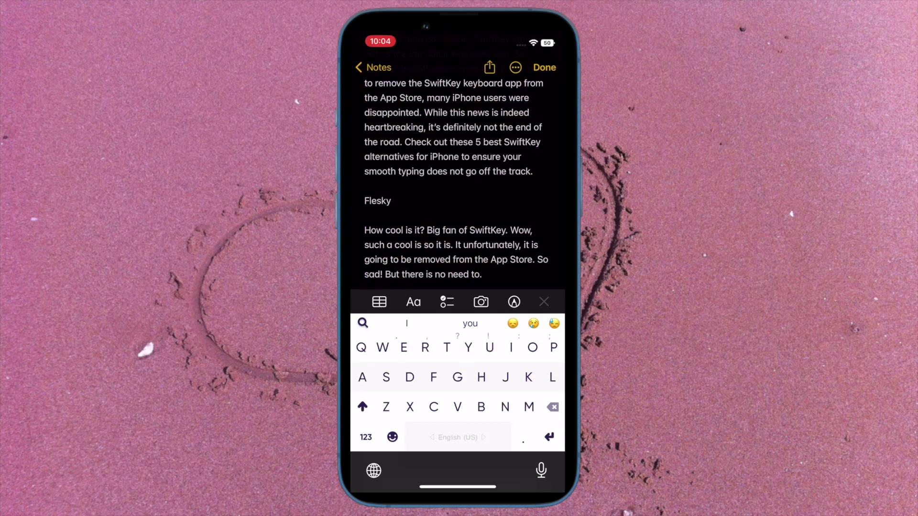
{"action": "key", "text": "Return"}
{"action": "key", "text": "Return"}
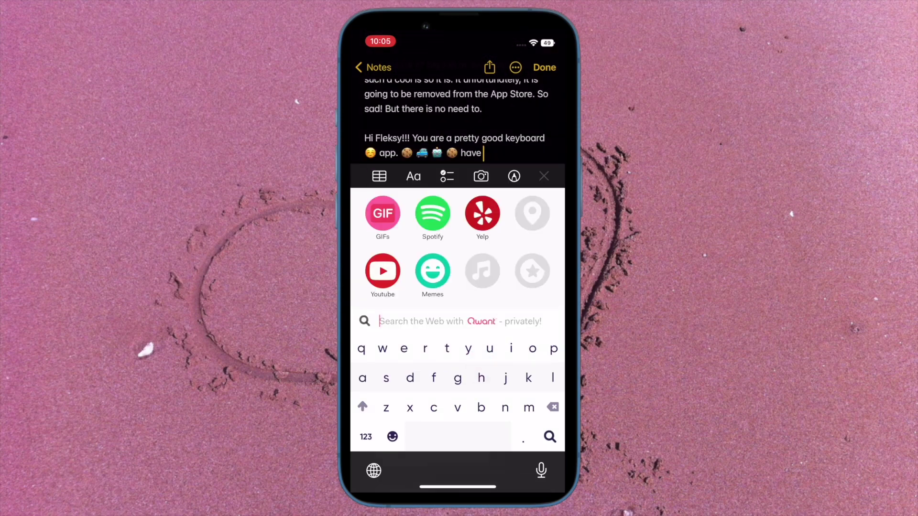
{"action": "left_click", "coordinate": [433, 271]}
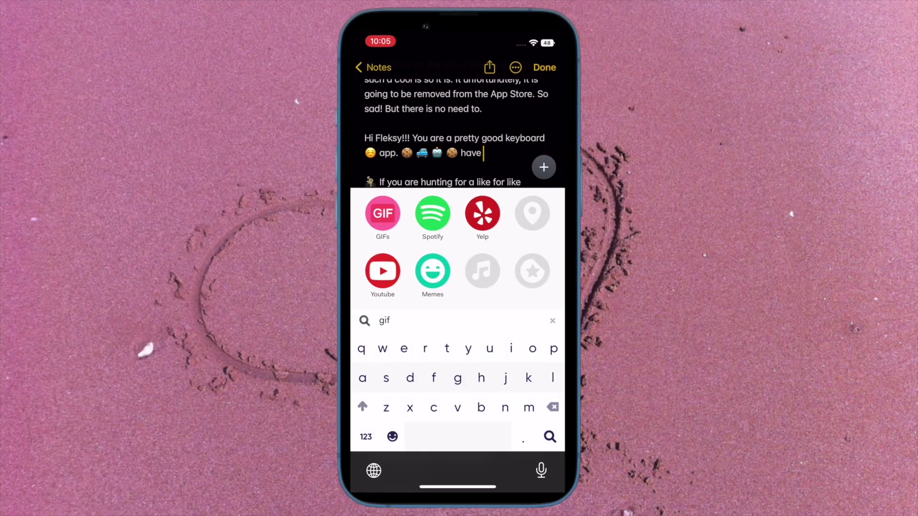
Launch the Fleksy app and raise its keyboard over the Themes page to test it.
{"action": "left_click", "coordinate": [483, 214]}
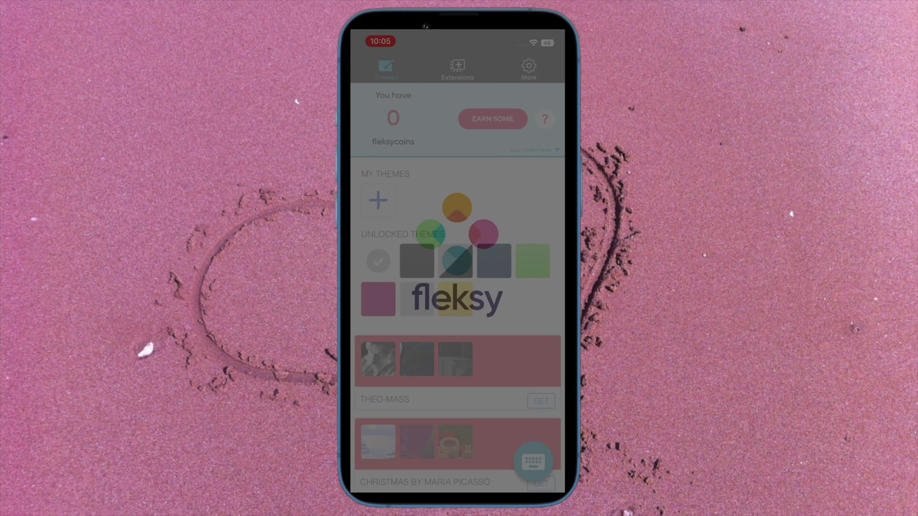
{"action": "left_click", "coordinate": [533, 461]}
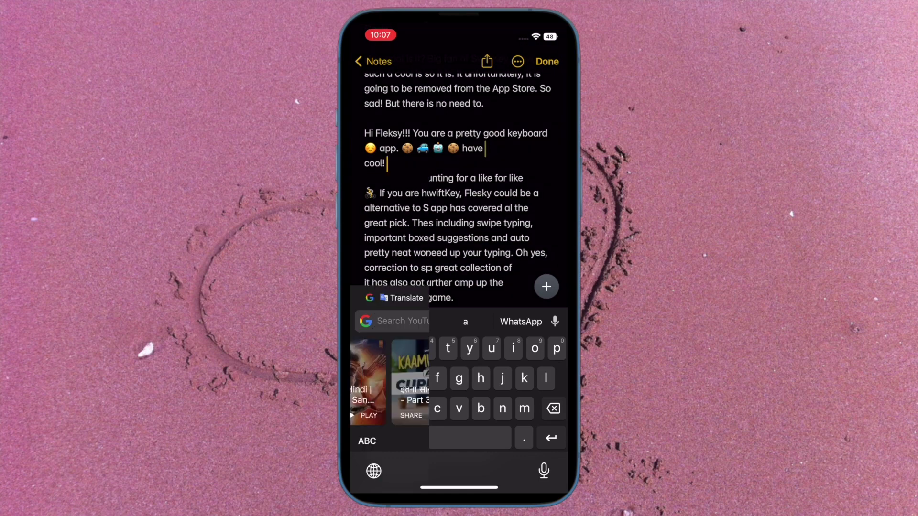
Type 'oh Gboard! So cool!' and scroll through Gboard's toolbar features.
{"action": "type", "text": "oh Gboard! So cool!"}
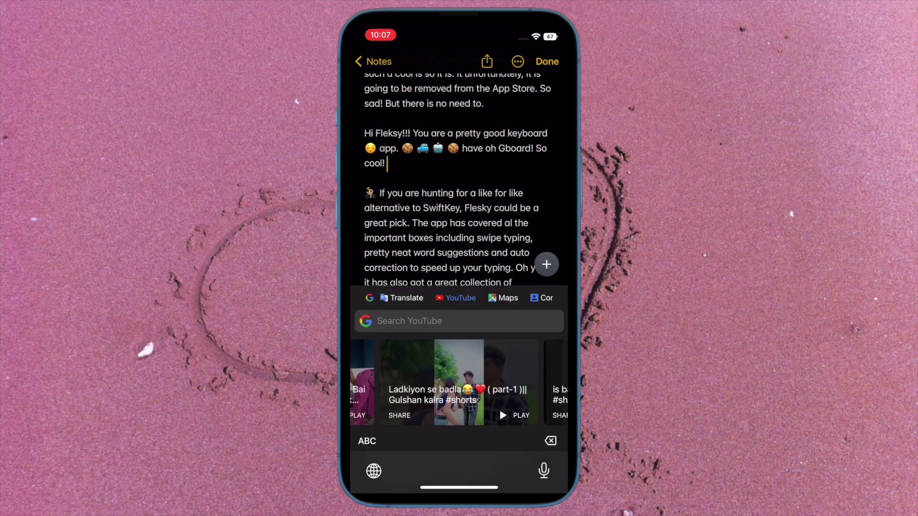
{"action": "scroll", "coordinate": [459, 383], "scroll_direction": "right", "scroll_amount": 3}
{"action": "scroll", "coordinate": [459, 383], "scroll_direction": "right", "scroll_amount": 3}
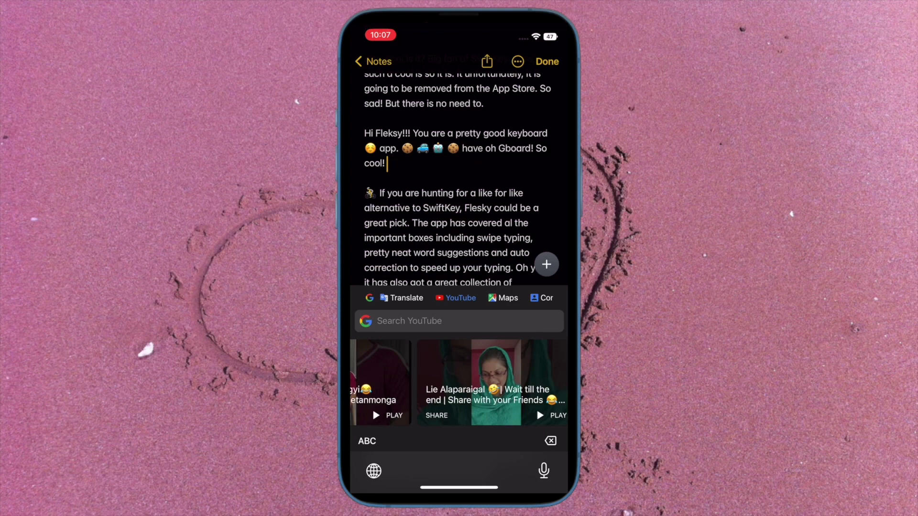
{"action": "scroll", "coordinate": [459, 382], "scroll_direction": "right", "scroll_amount": 3}
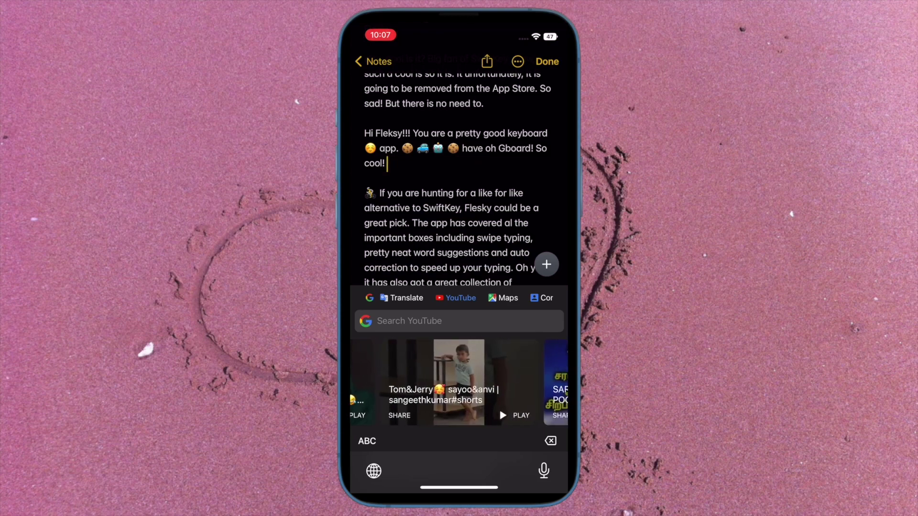
Run a YouTube search from Gboard with '36' and flip through the result cards.
{"action": "left_click", "coordinate": [431, 320]}
{"action": "left_click", "coordinate": [364, 438]}
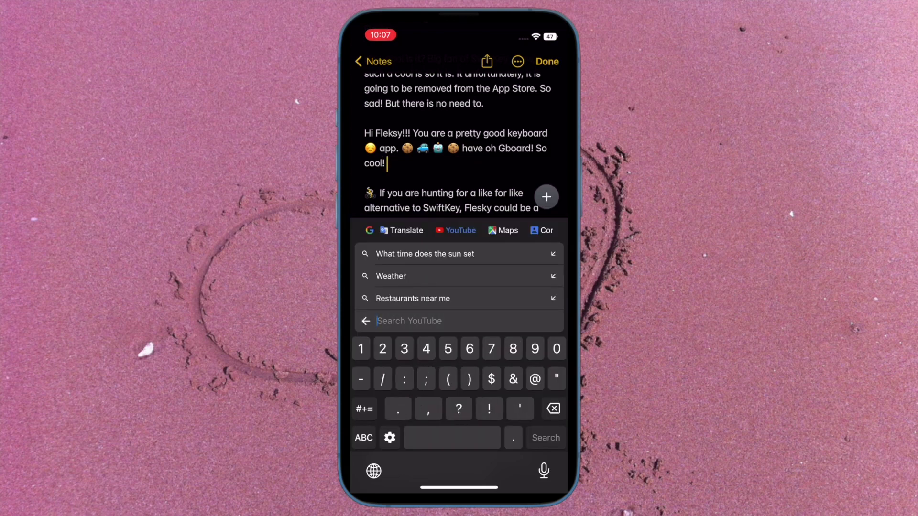
{"action": "type", "text": "36"}
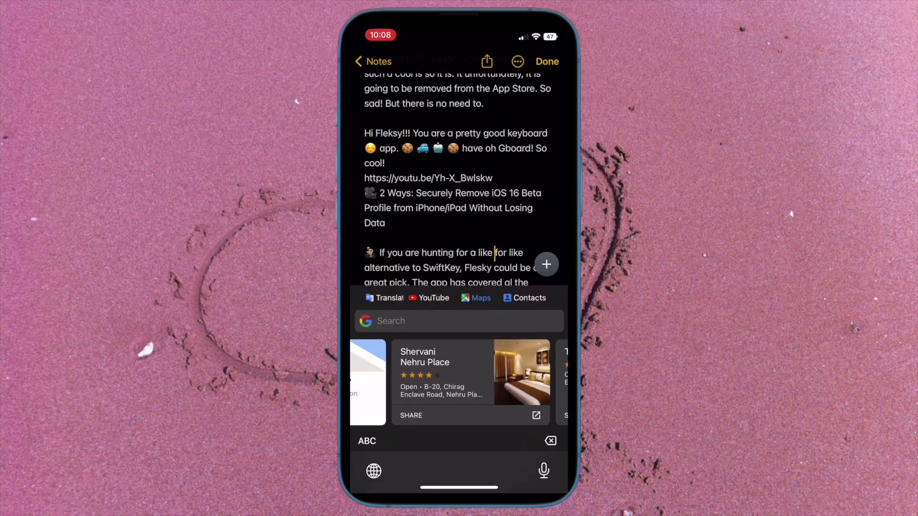
{"action": "scroll", "coordinate": [459, 383], "scroll_direction": "right", "scroll_amount": 3}
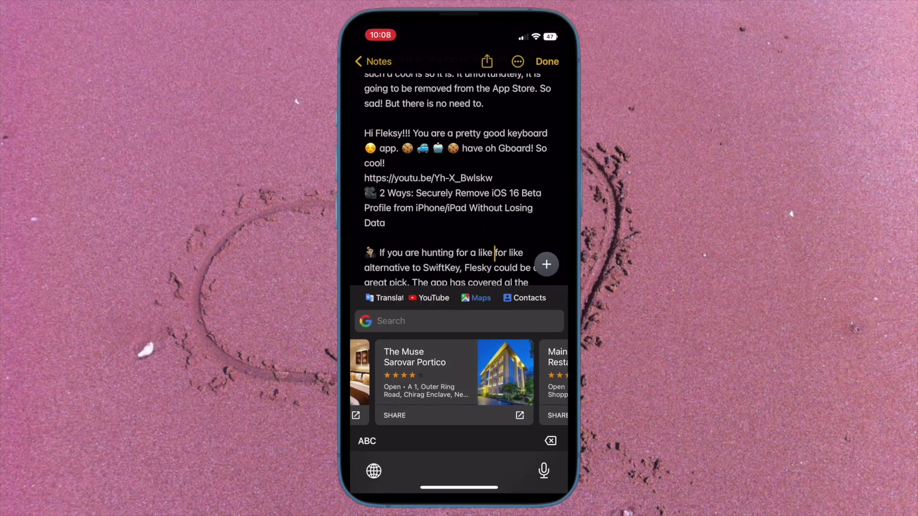
{"action": "scroll", "coordinate": [459, 382], "scroll_direction": "right", "scroll_amount": 3}
{"action": "scroll", "coordinate": [459, 378], "scroll_direction": "right", "scroll_amount": 3}
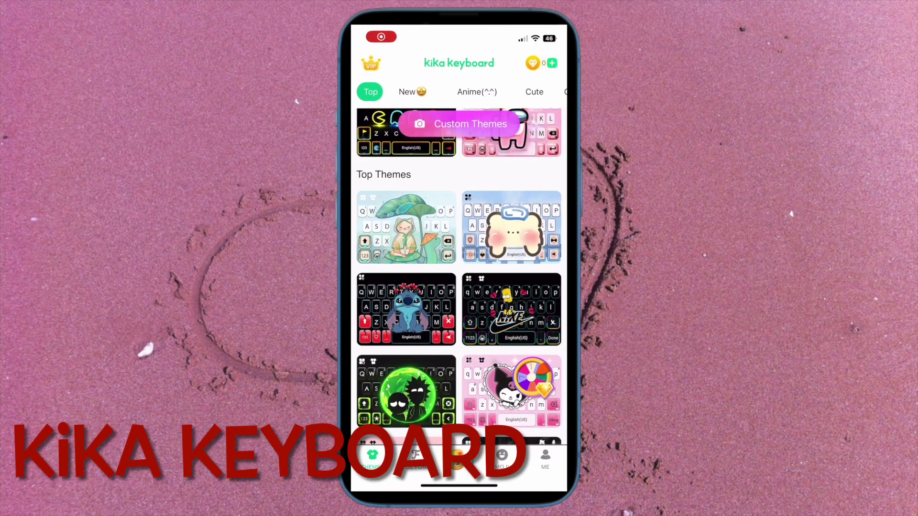
Scroll down Kika's Top themes gallery to the end, then back up.
{"action": "scroll", "coordinate": [459, 277], "scroll_direction": "down", "scroll_amount": 5}
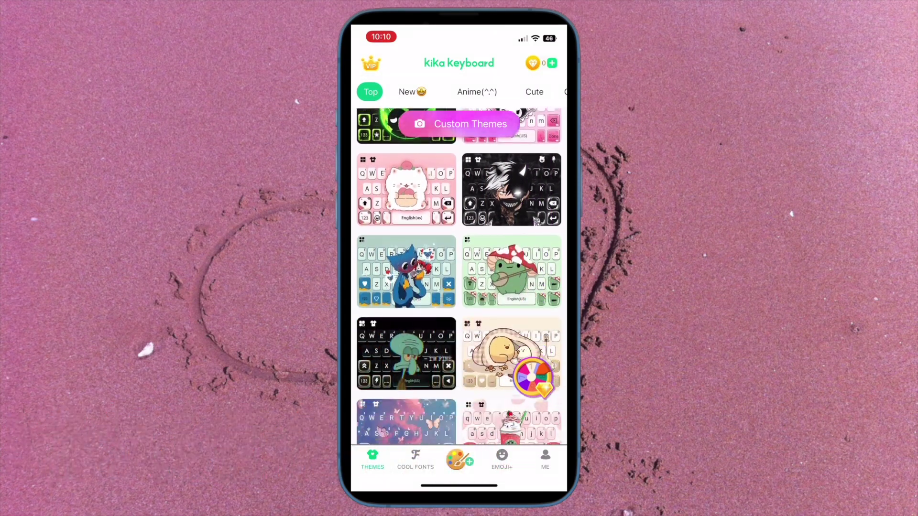
{"action": "scroll", "coordinate": [459, 277], "scroll_direction": "down", "scroll_amount": 4}
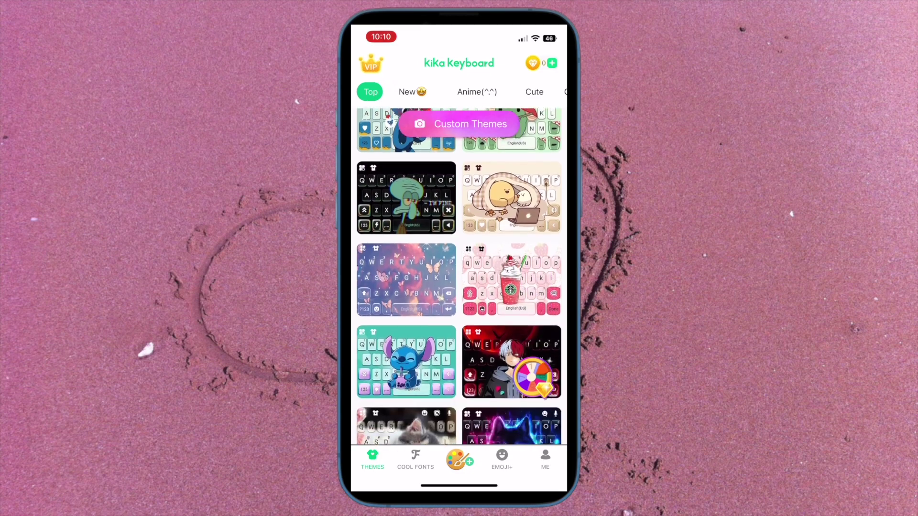
{"action": "scroll", "coordinate": [459, 277], "scroll_direction": "down", "scroll_amount": 1}
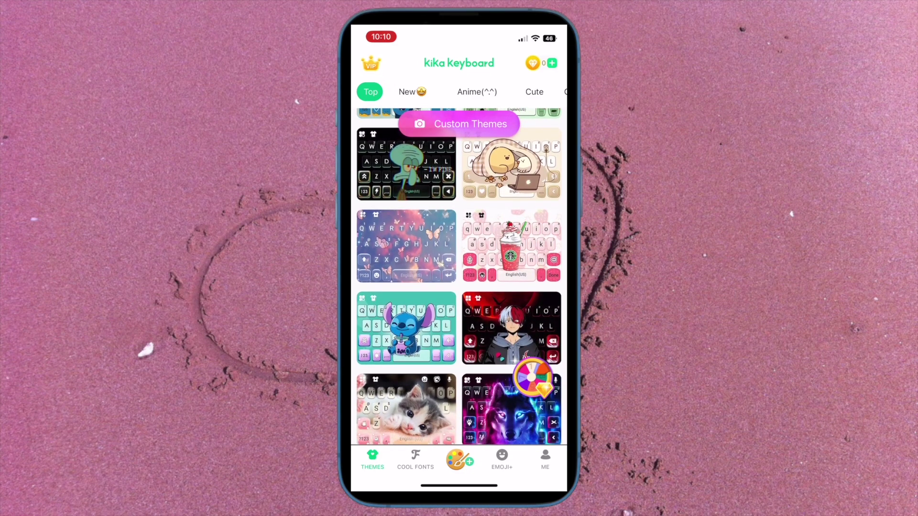
{"action": "scroll", "coordinate": [459, 277], "scroll_direction": "down", "scroll_amount": 1}
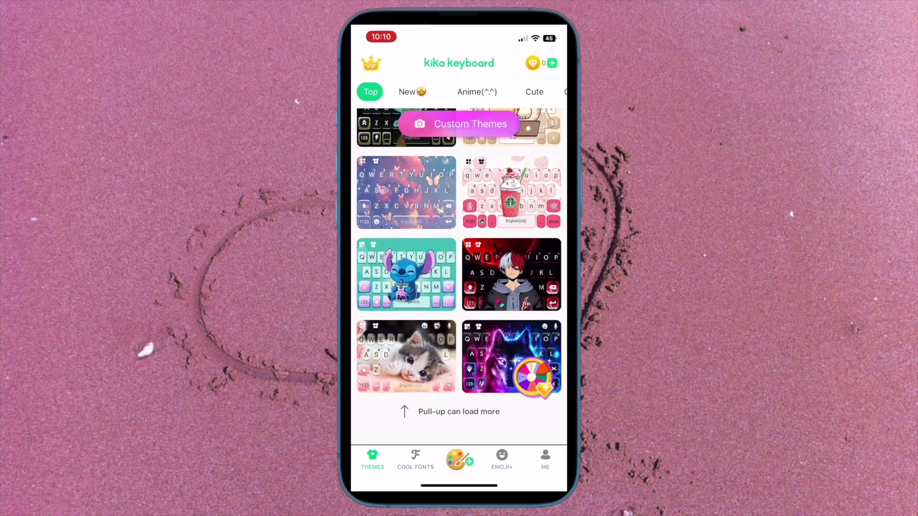
{"action": "scroll", "coordinate": [459, 277], "scroll_direction": "up", "scroll_amount": 5}
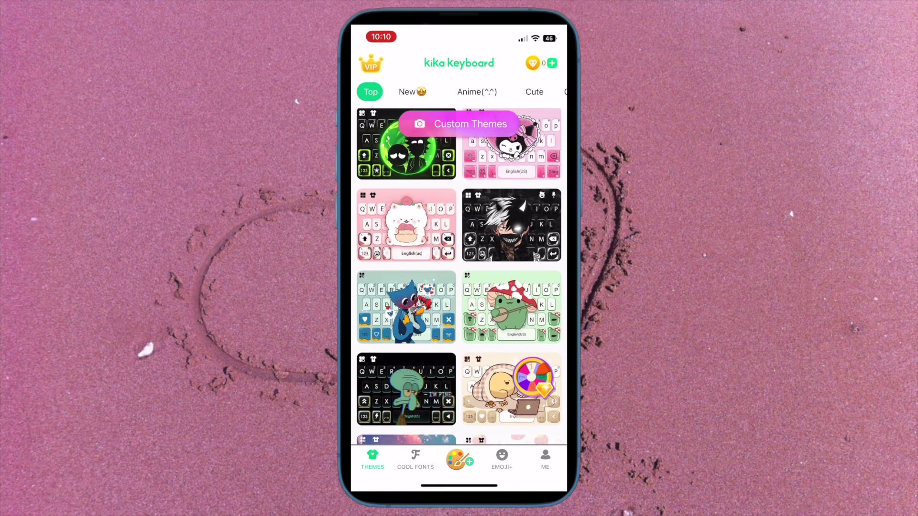
{"action": "scroll", "coordinate": [459, 277], "scroll_direction": "up", "scroll_amount": 1}
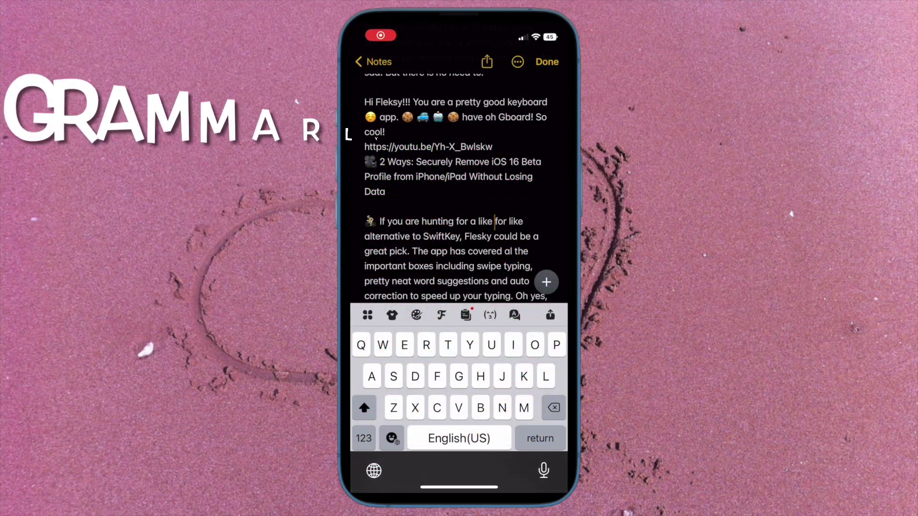
Switch the Notes keyboard to Grammarly from the globe-key keyboard list.
{"action": "left_click", "coordinate": [374, 471]}
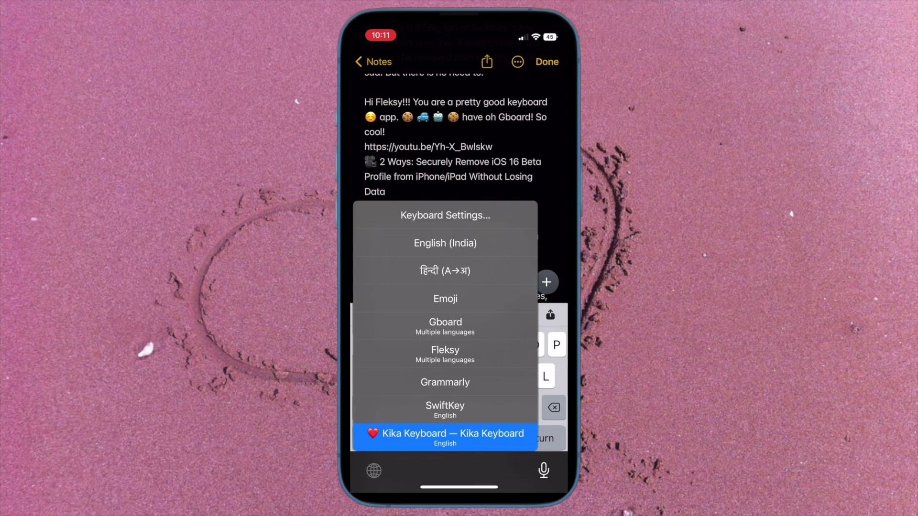
{"action": "left_click", "coordinate": [445, 383]}
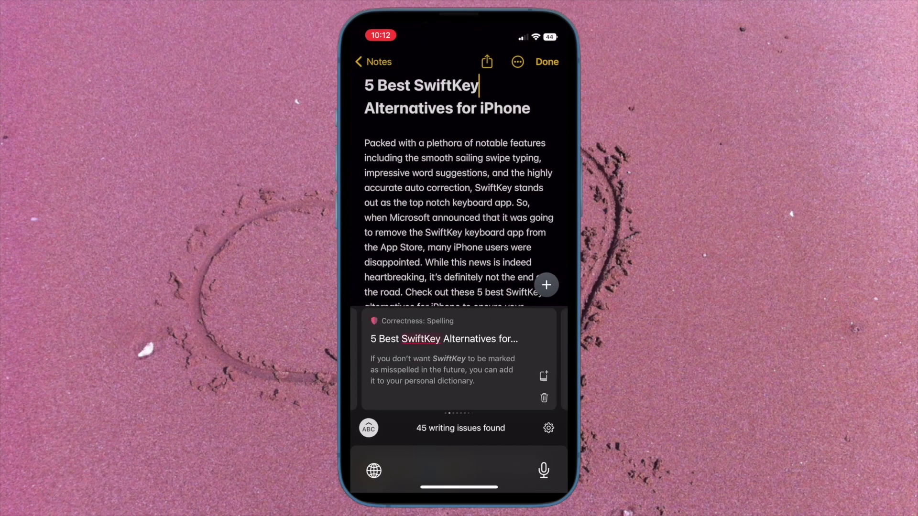
Page through Grammarly's issue cards until its 'top-notch' hyphen suggestion shows.
{"action": "scroll", "coordinate": [459, 358], "scroll_direction": "right", "scroll_amount": 1}
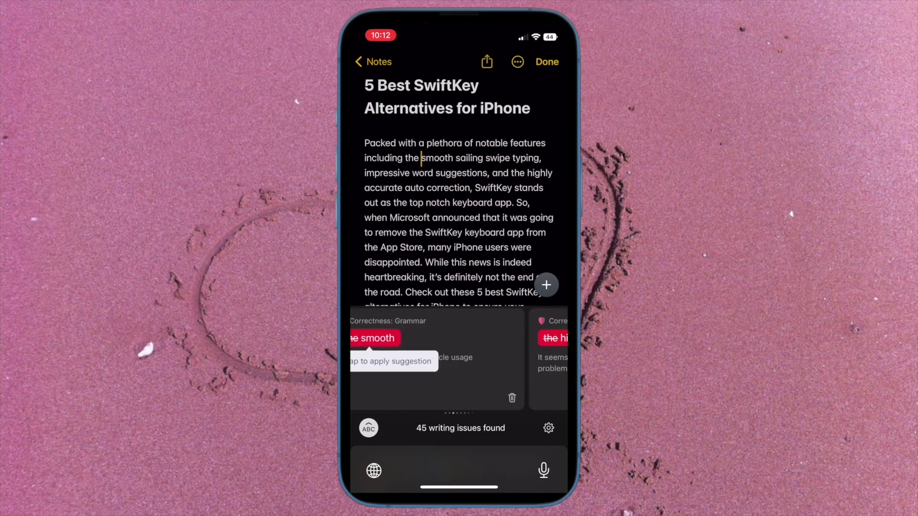
{"action": "scroll", "coordinate": [459, 359], "scroll_direction": "right", "scroll_amount": 2}
{"action": "scroll", "coordinate": [459, 359], "scroll_direction": "right", "scroll_amount": 1}
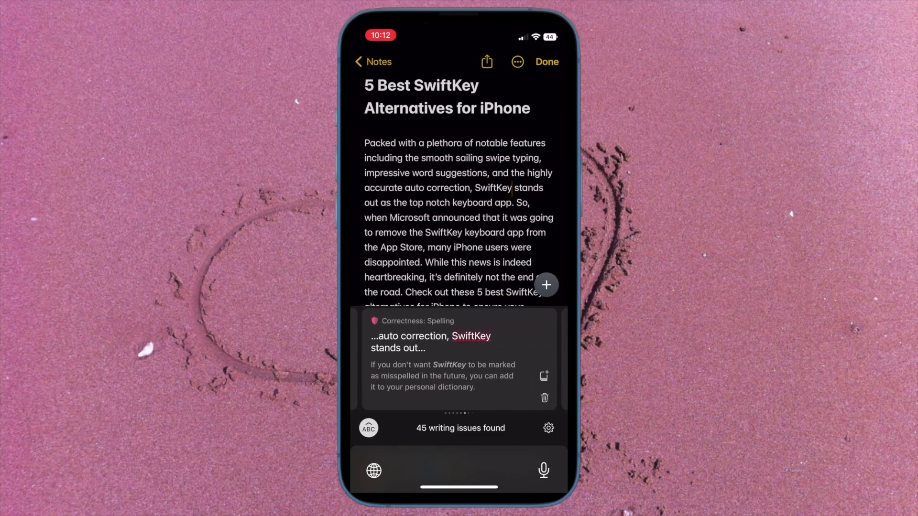
{"action": "scroll", "coordinate": [459, 359], "scroll_direction": "right", "scroll_amount": 1}
{"action": "scroll", "coordinate": [459, 359], "scroll_direction": "right", "scroll_amount": 1}
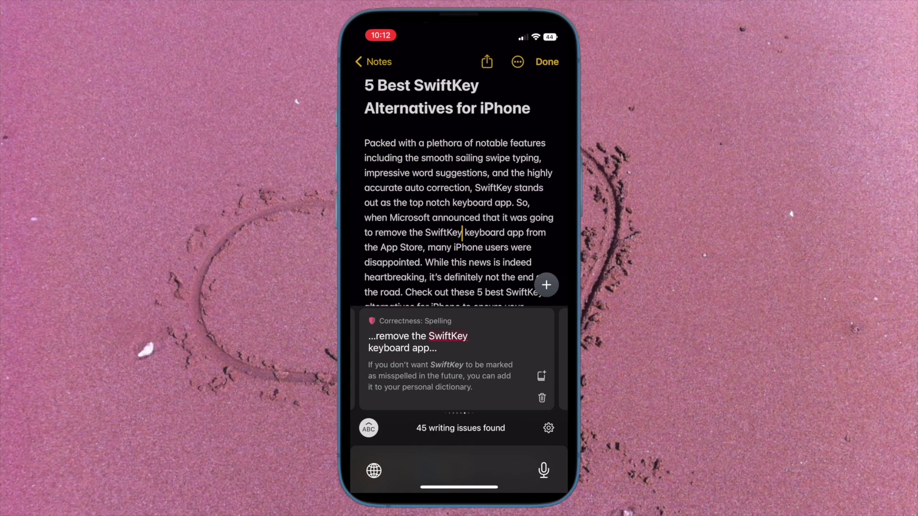
{"action": "scroll", "coordinate": [459, 359], "scroll_direction": "right", "scroll_amount": 1}
{"action": "scroll", "coordinate": [459, 359], "scroll_direction": "right", "scroll_amount": 1}
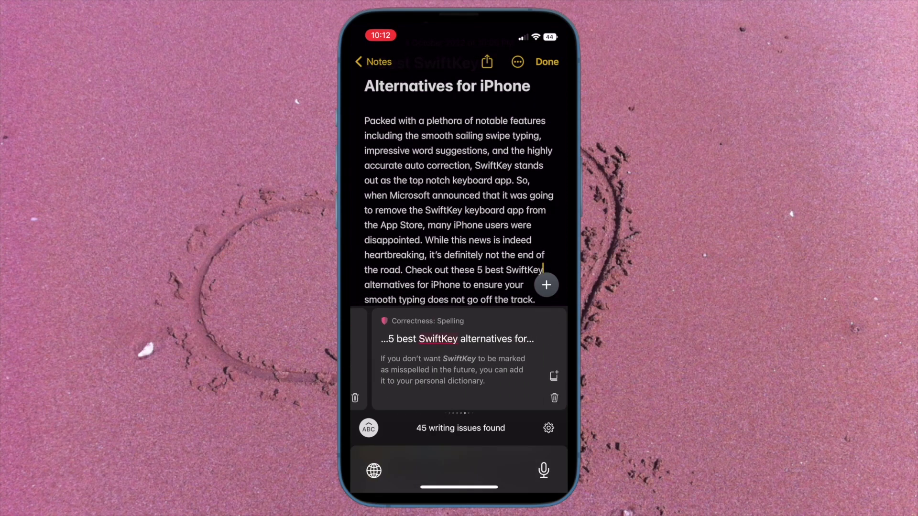
{"action": "scroll", "coordinate": [459, 359], "scroll_direction": "right", "scroll_amount": 1}
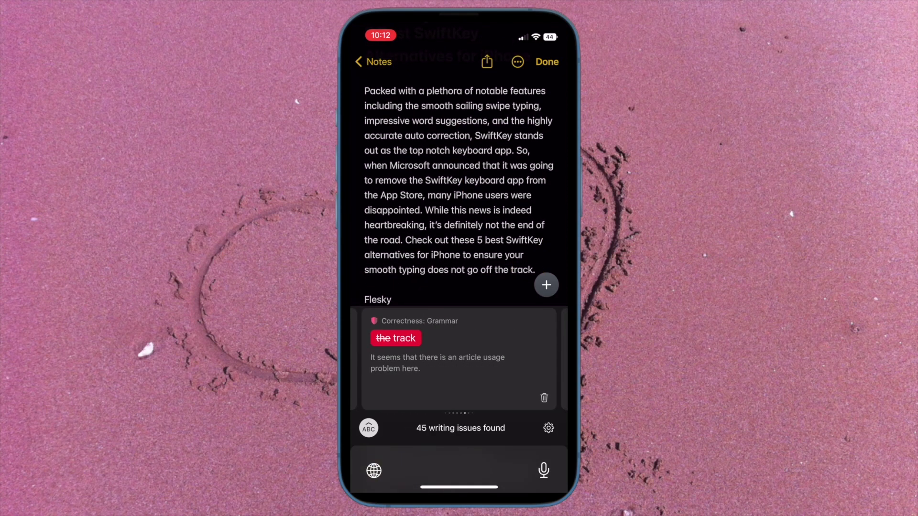
{"action": "scroll", "coordinate": [459, 359], "scroll_direction": "right", "scroll_amount": 1}
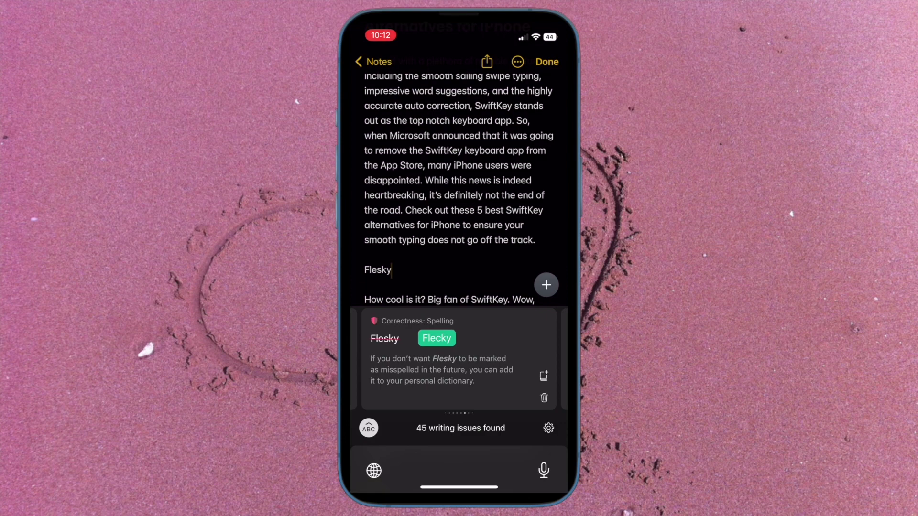
{"action": "scroll", "coordinate": [459, 359], "scroll_direction": "right", "scroll_amount": 1}
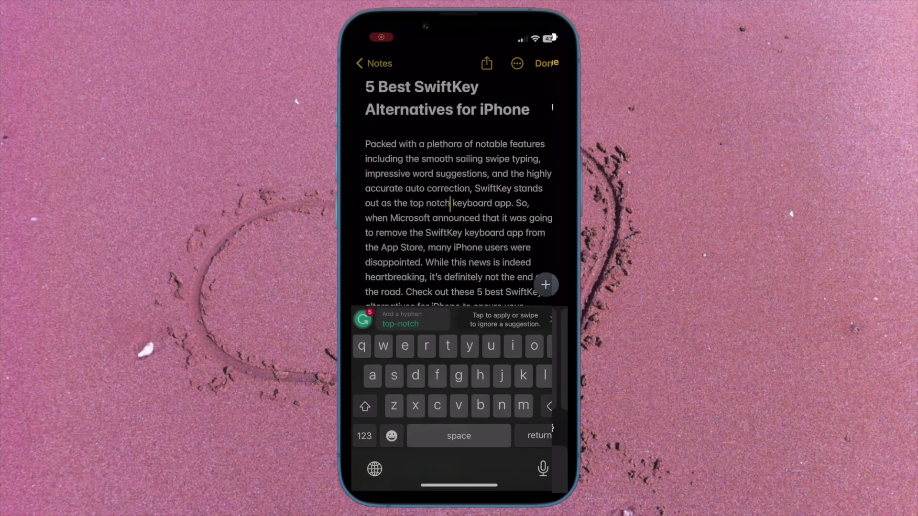
Switch to the English (India) keyboard and set it to left-hand one-handed mode.
{"action": "left_click", "coordinate": [374, 469]}
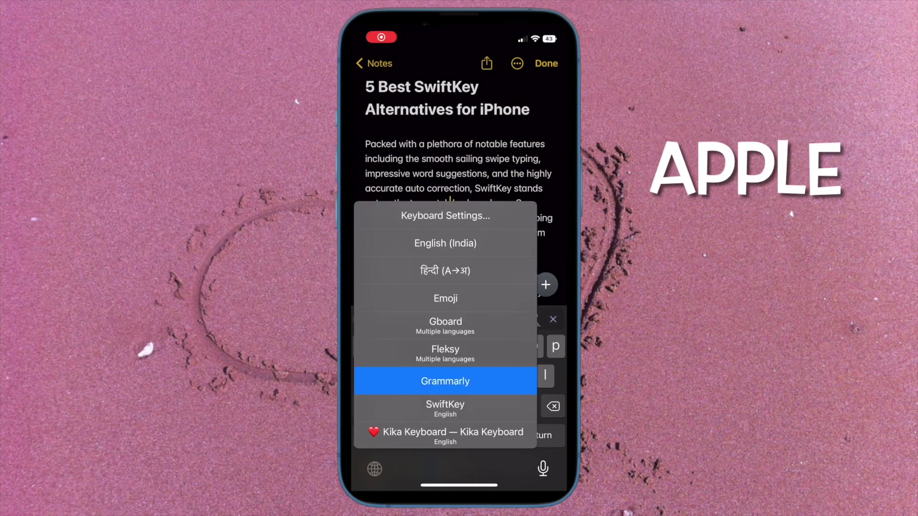
{"action": "left_click_drag", "start_coordinate": [445, 381], "coordinate": [445, 244]}
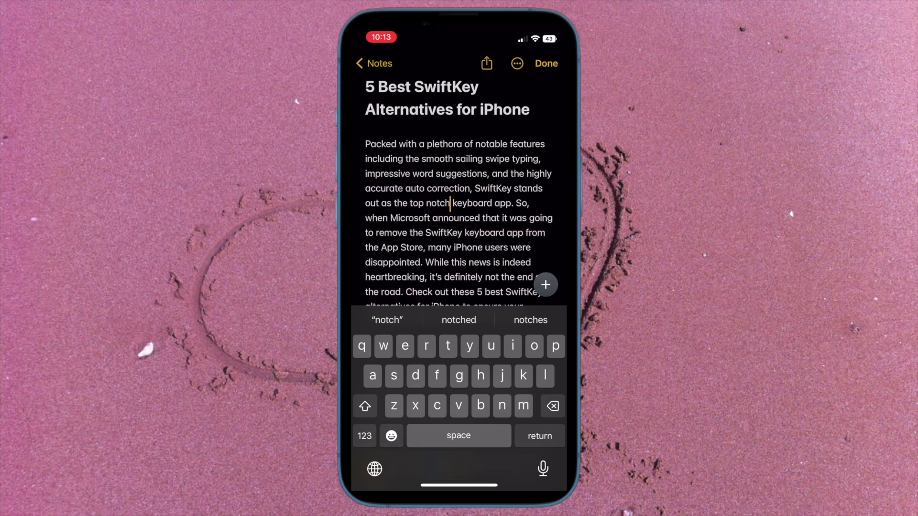
{"action": "left_click", "coordinate": [374, 469]}
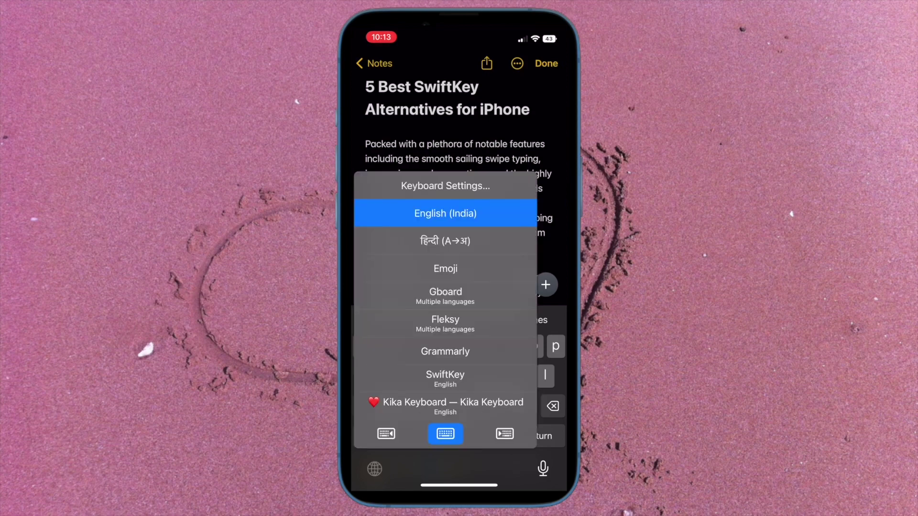
{"action": "left_click", "coordinate": [386, 434]}
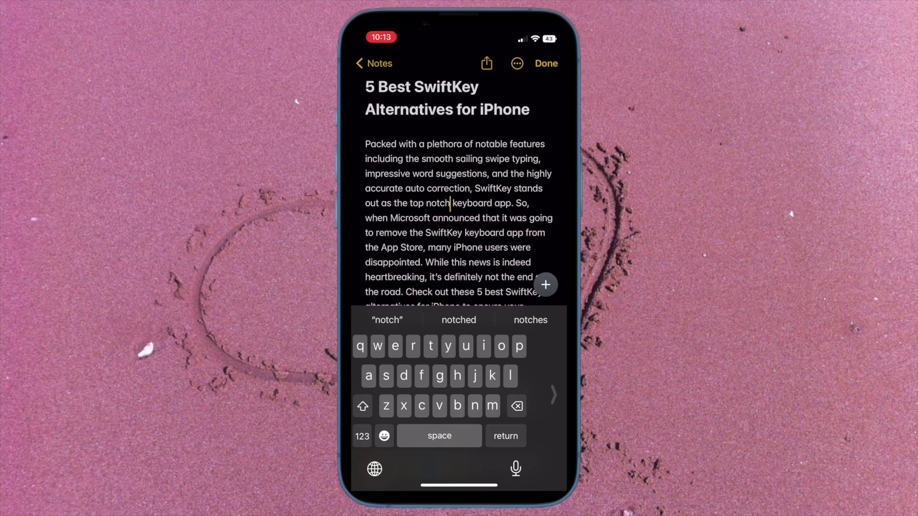
Add the line 'Hi how are you doing?' after the intro paragraph, fixing typos.
{"action": "type", "text": "hi"}
{"action": "scroll", "coordinate": [459, 191], "scroll_direction": "down", "scroll_amount": 5}
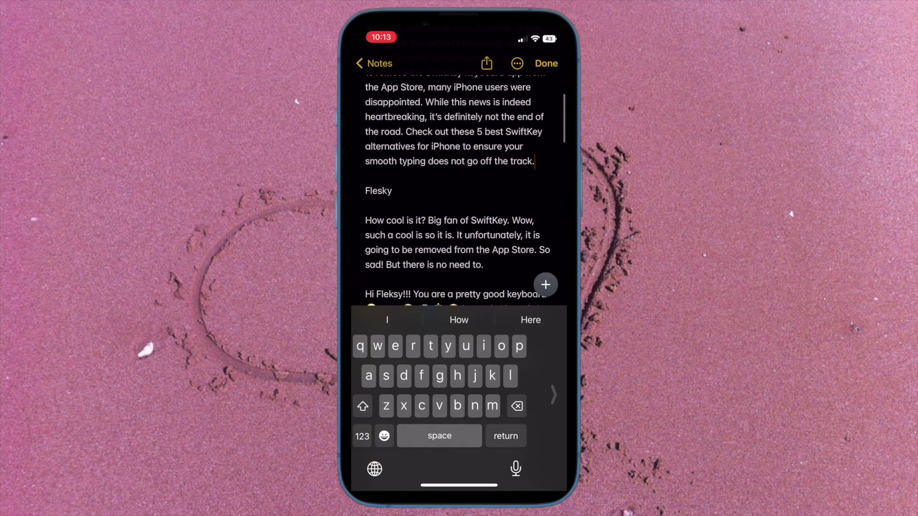
{"action": "key", "text": "Return"}
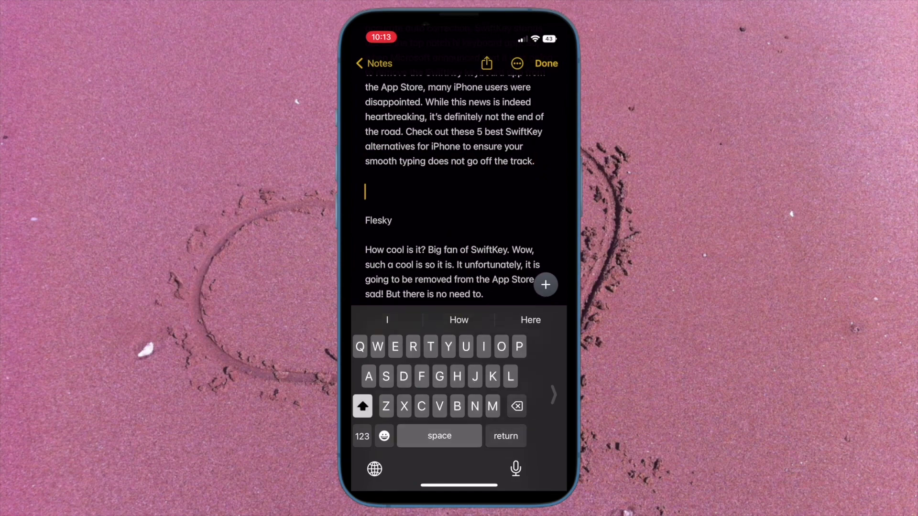
{"action": "type", "text": "Hi"}
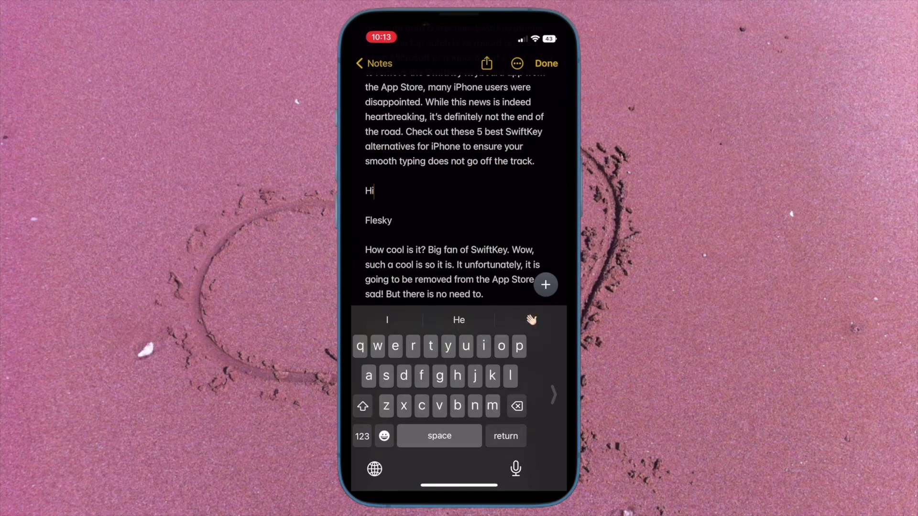
{"action": "type", "text": " hot "}
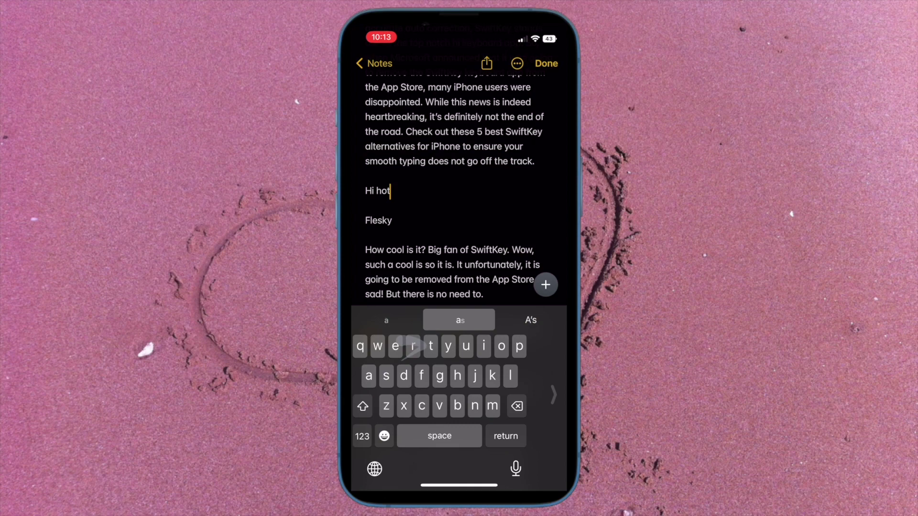
{"action": "type", "text": "are"}
{"action": "key", "text": "BackSpace"}
{"action": "key", "text": "BackSpace"}
{"action": "key", "text": "BackSpace"}
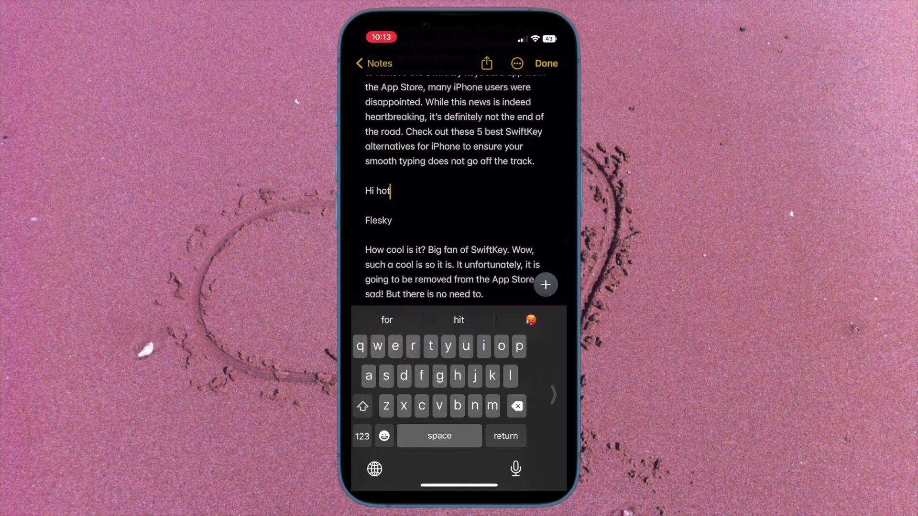
{"action": "key", "text": "BackSpace"}
{"action": "key", "text": "BackSpace"}
{"action": "type", "text": "ow "}
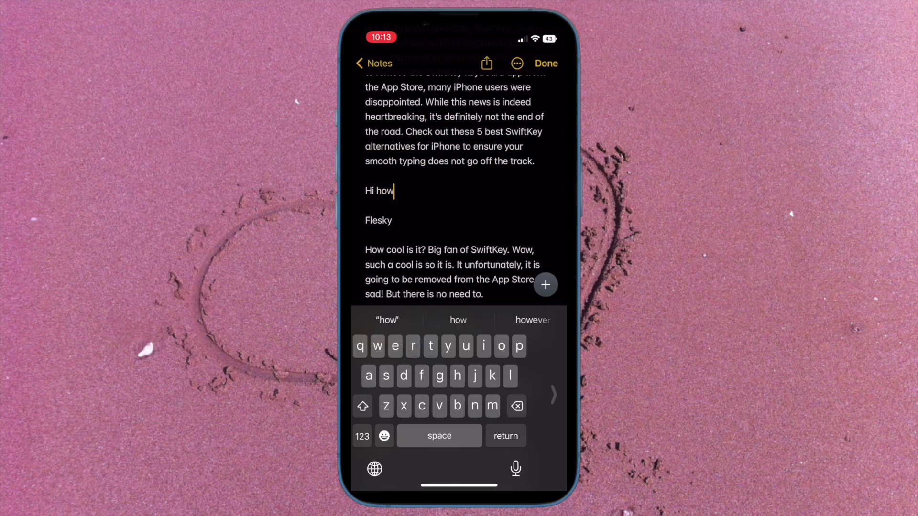
{"action": "type", "text": "are"}
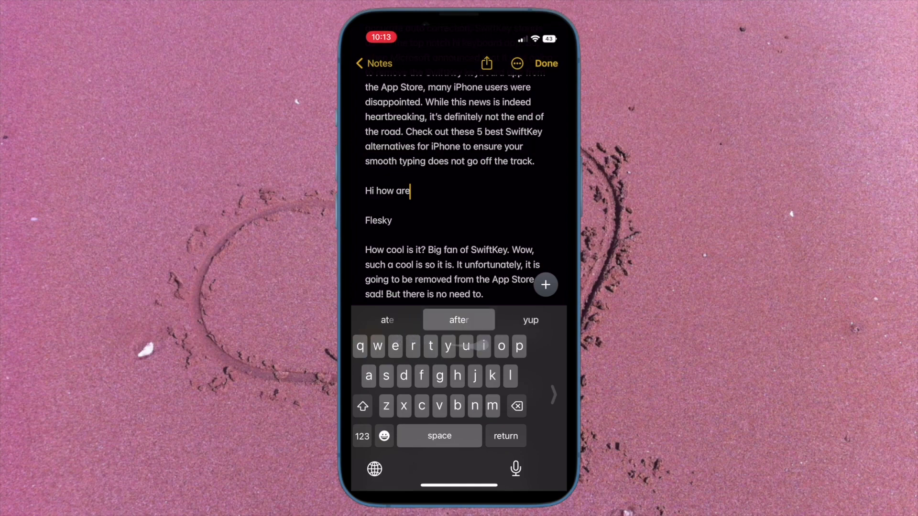
{"action": "type", "text": " you"}
{"action": "left_click_drag", "start_coordinate": [404, 375], "coordinate": [474, 366]}
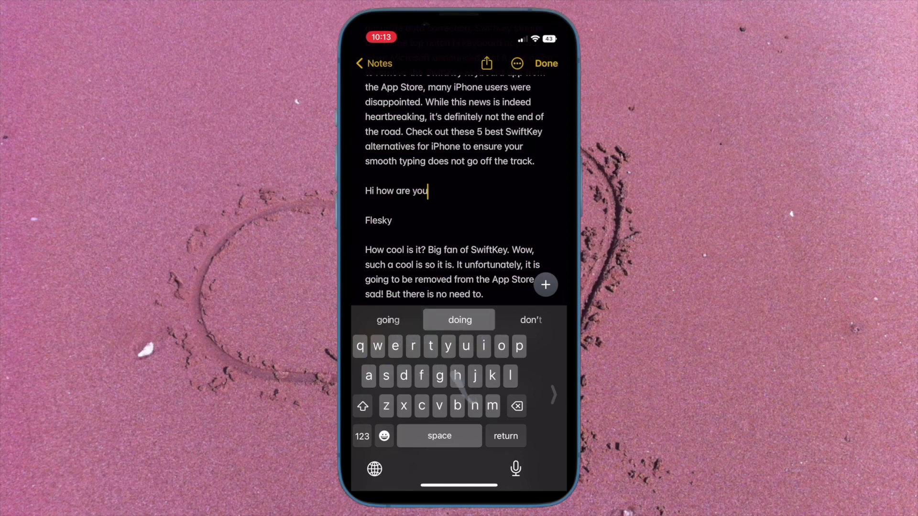
{"action": "type", "text": " doing"}
{"action": "left_click", "coordinate": [361, 436]}
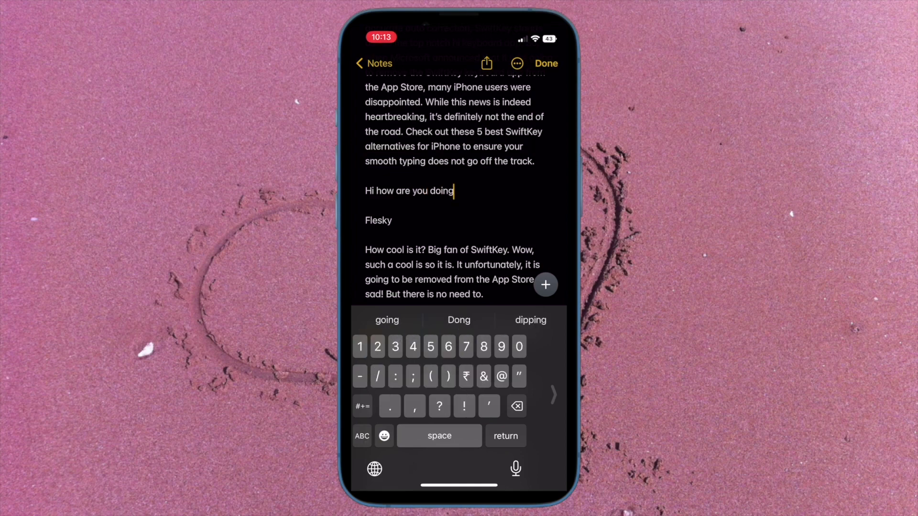
{"action": "type", "text": "?"}
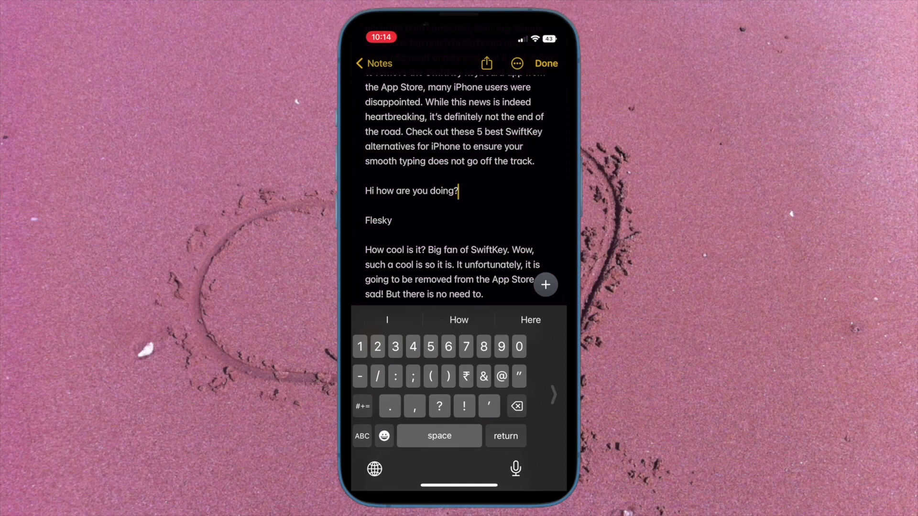
Restore the full-width keyboard and browse Smileys & People emoji to the hand gestures.
{"action": "scroll", "coordinate": [459, 191], "scroll_direction": "down", "scroll_amount": 2}
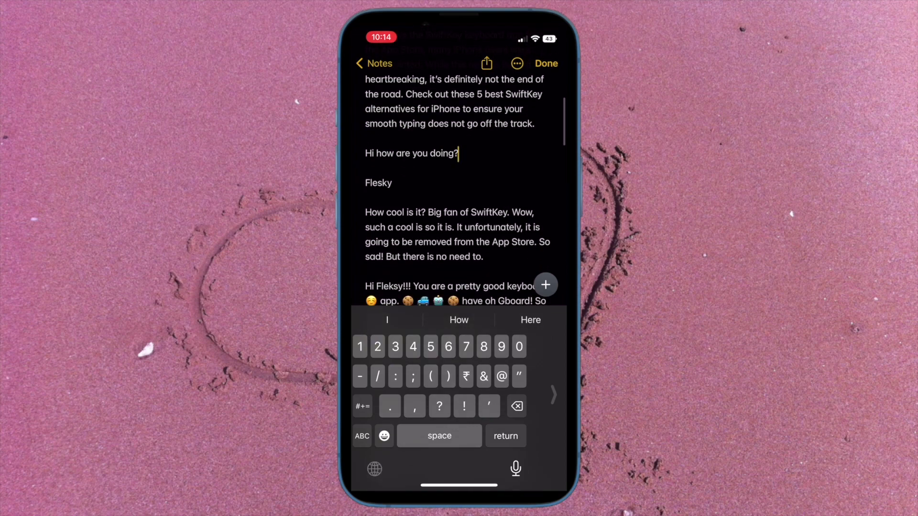
{"action": "left_click_drag", "start_coordinate": [374, 469], "coordinate": [445, 491]}
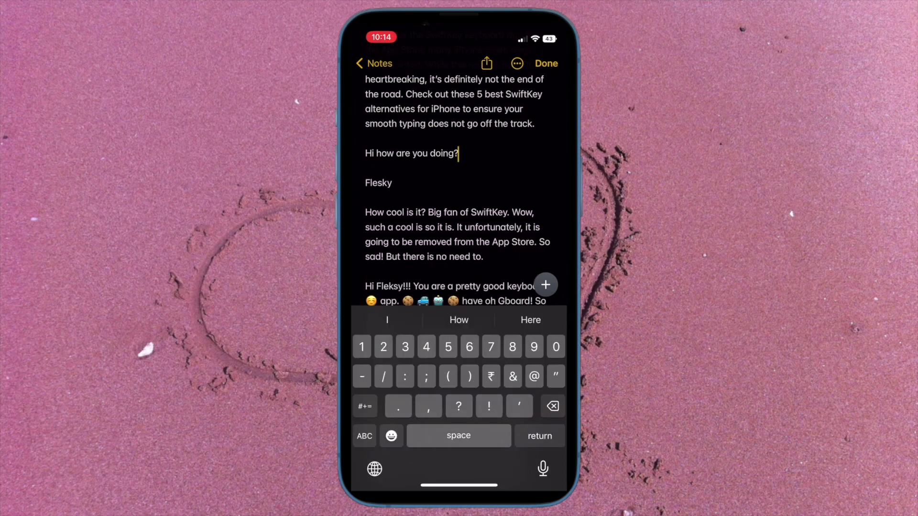
{"action": "left_click", "coordinate": [391, 436]}
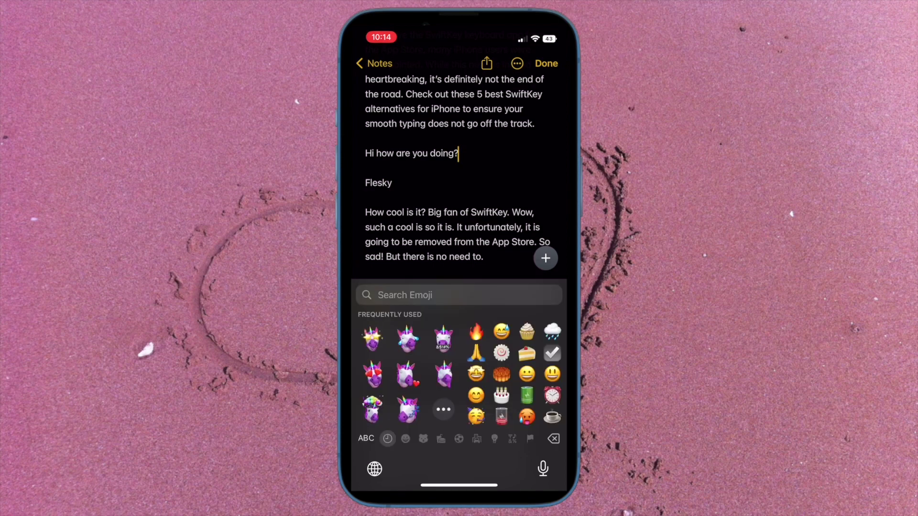
{"action": "scroll", "coordinate": [459, 373], "scroll_direction": "right", "scroll_amount": 5}
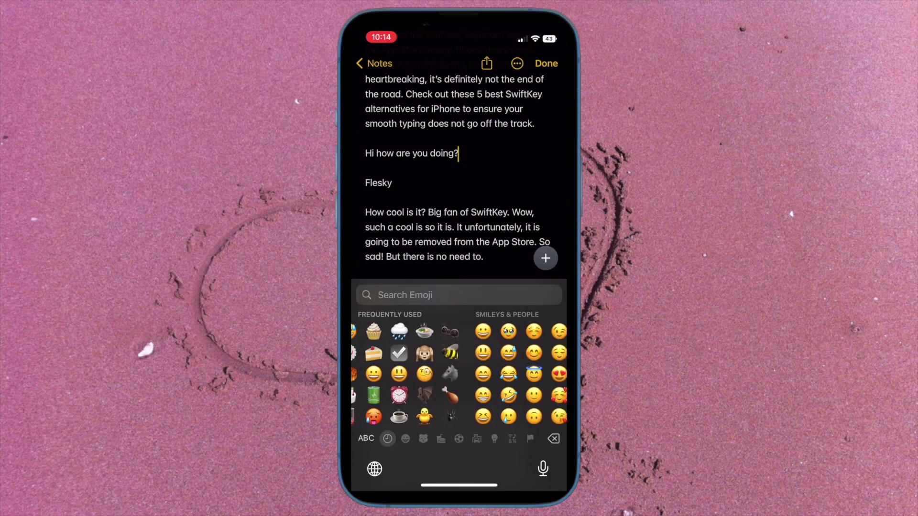
{"action": "scroll", "coordinate": [458, 373], "scroll_direction": "right", "scroll_amount": 2}
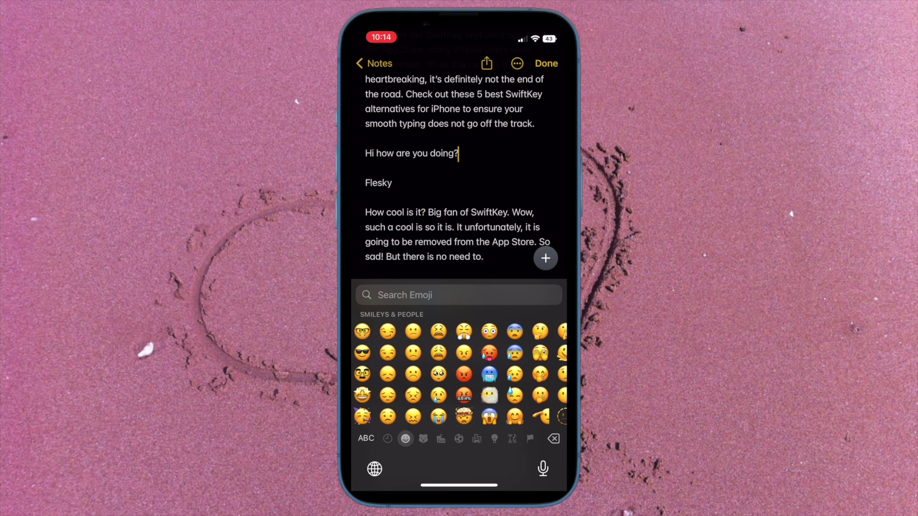
{"action": "scroll", "coordinate": [458, 373], "scroll_direction": "right", "scroll_amount": 2}
{"action": "scroll", "coordinate": [459, 373], "scroll_direction": "right", "scroll_amount": 2}
{"action": "scroll", "coordinate": [459, 372], "scroll_direction": "right", "scroll_amount": 2}
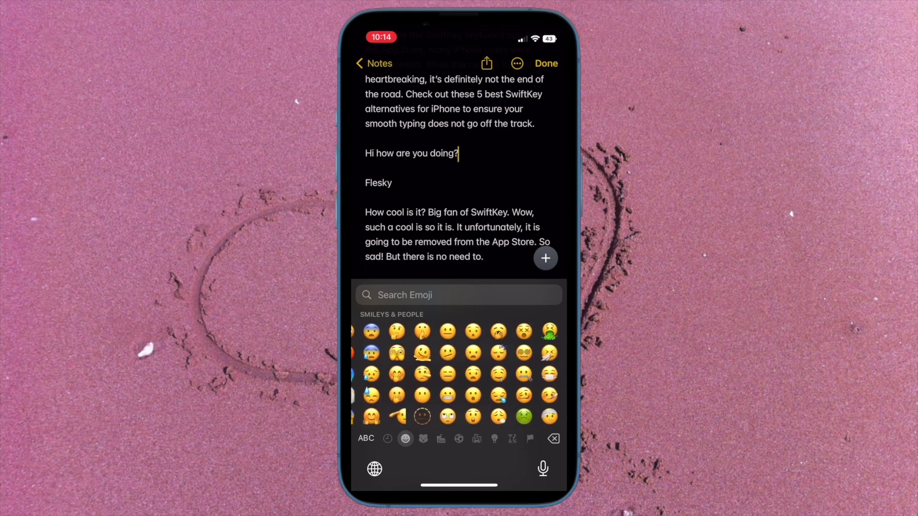
{"action": "scroll", "coordinate": [459, 373], "scroll_direction": "right", "scroll_amount": 2}
{"action": "scroll", "coordinate": [459, 373], "scroll_direction": "right", "scroll_amount": 2}
{"action": "scroll", "coordinate": [459, 373], "scroll_direction": "right", "scroll_amount": 2}
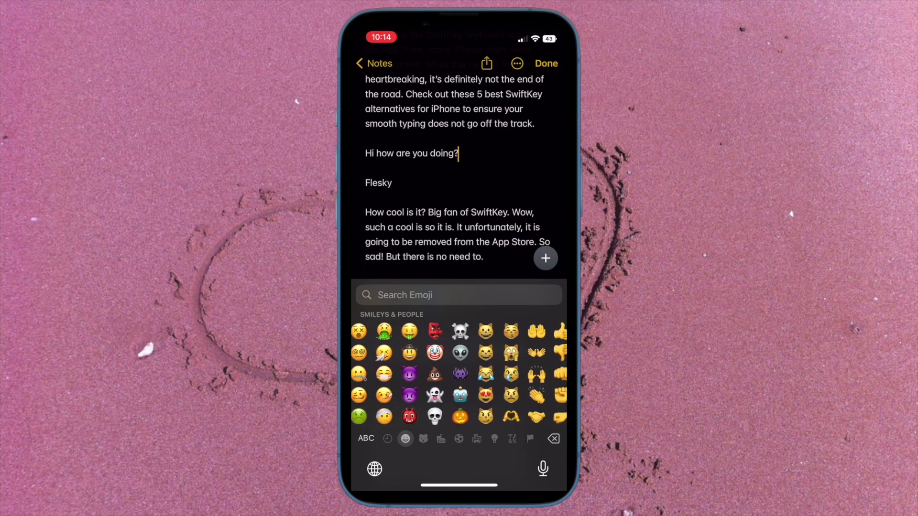